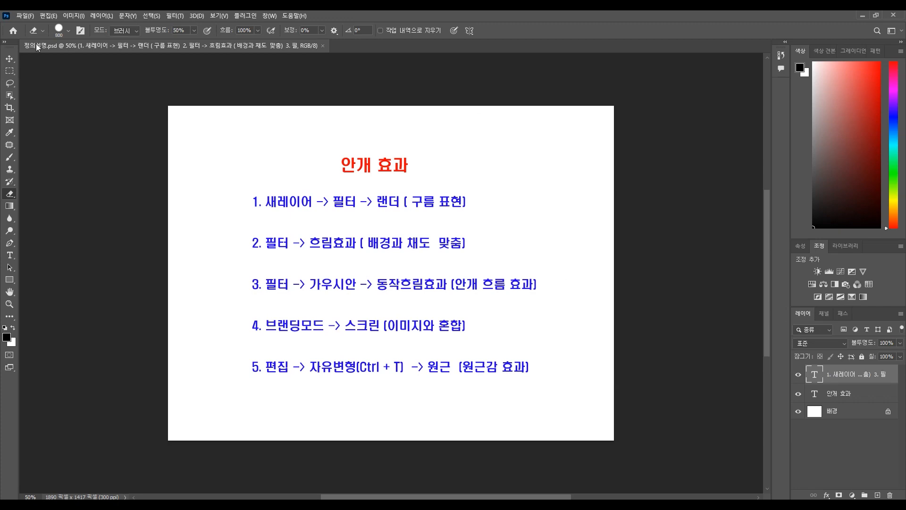
# Step: Open the landscape photo DSCF5643 from the 안개효과 folder
pyautogui.click(25, 16)
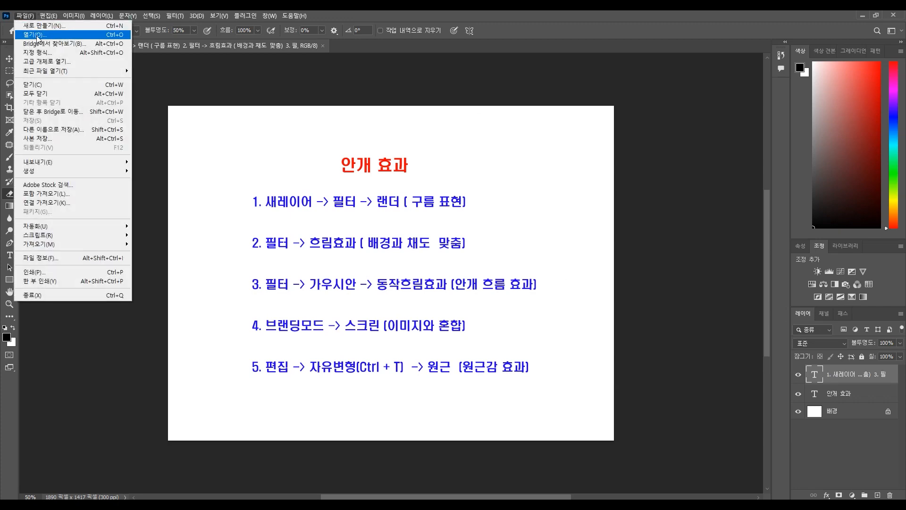
pyautogui.click(33, 36)
pyautogui.click(172, 96)
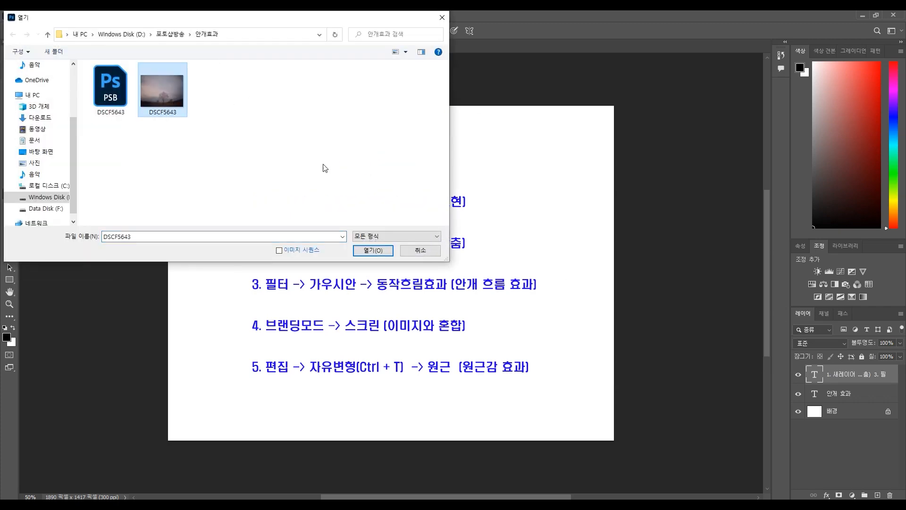
pyautogui.click(373, 251)
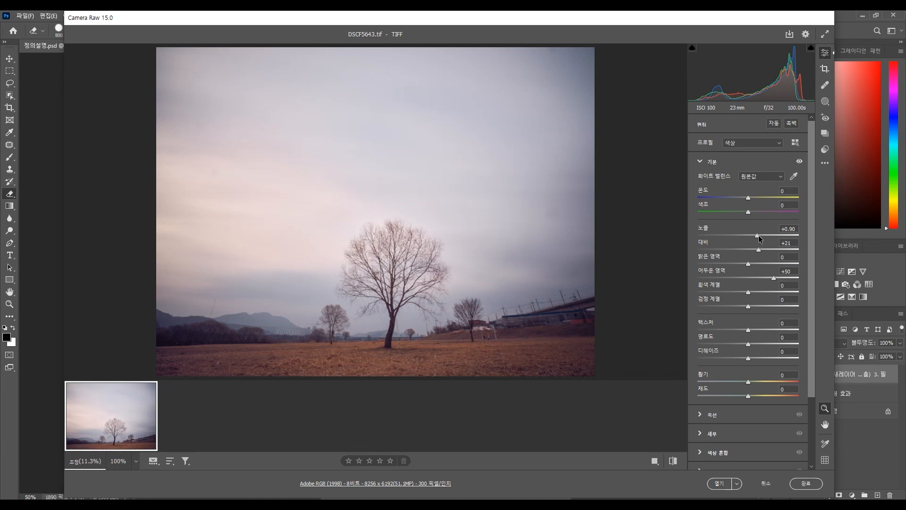
# Step: Raise the photo's exposure to +1.05 in Camera Raw, fine-tune the shadows and open it for editing
pyautogui.moveTo(760, 238); pyautogui.dragTo(762, 238)
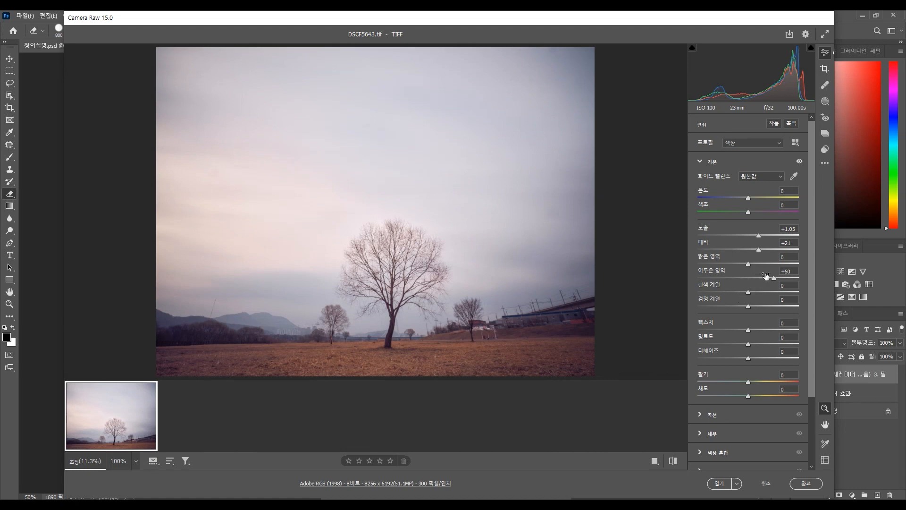
pyautogui.moveTo(775, 277); pyautogui.dragTo(775, 276)
pyautogui.click(719, 486)
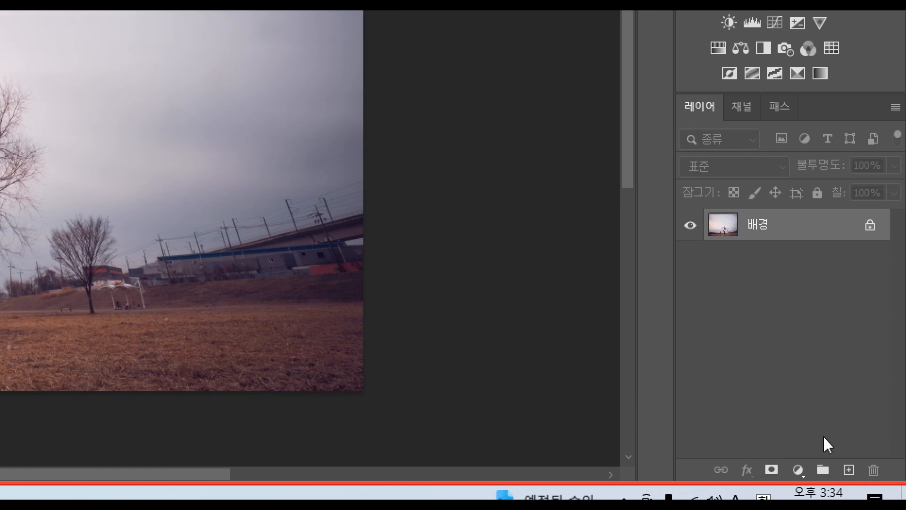
# Step: Add a new empty layer above the background and fill it with the Clouds (구름 효과 1) render filter
pyautogui.click(876, 470)
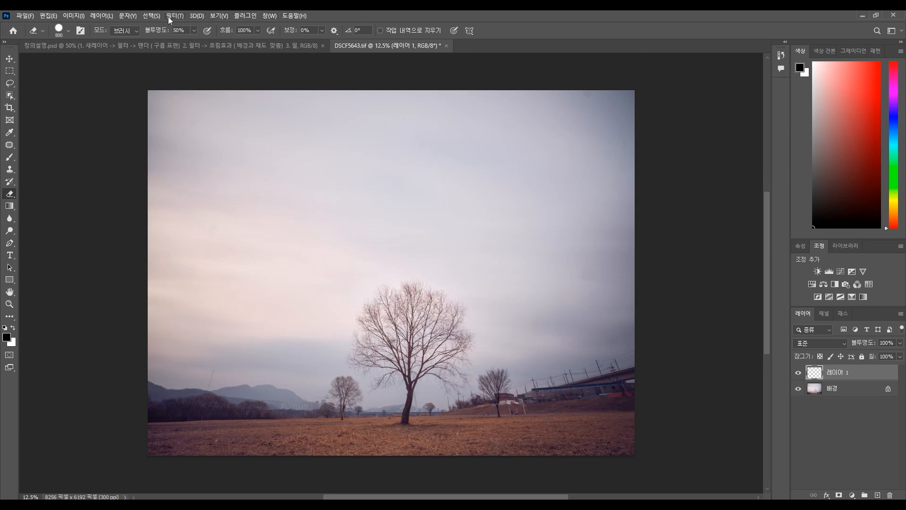
pyautogui.click(171, 16)
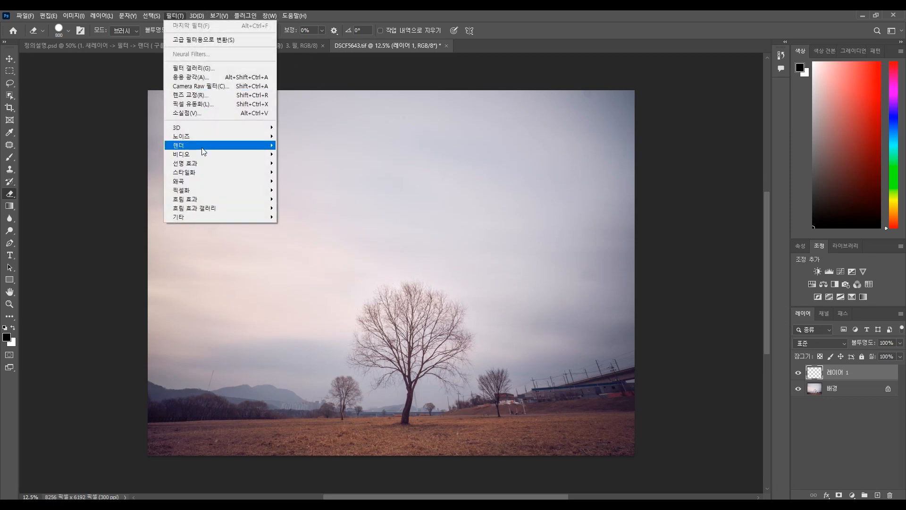
pyautogui.moveTo(204, 151)
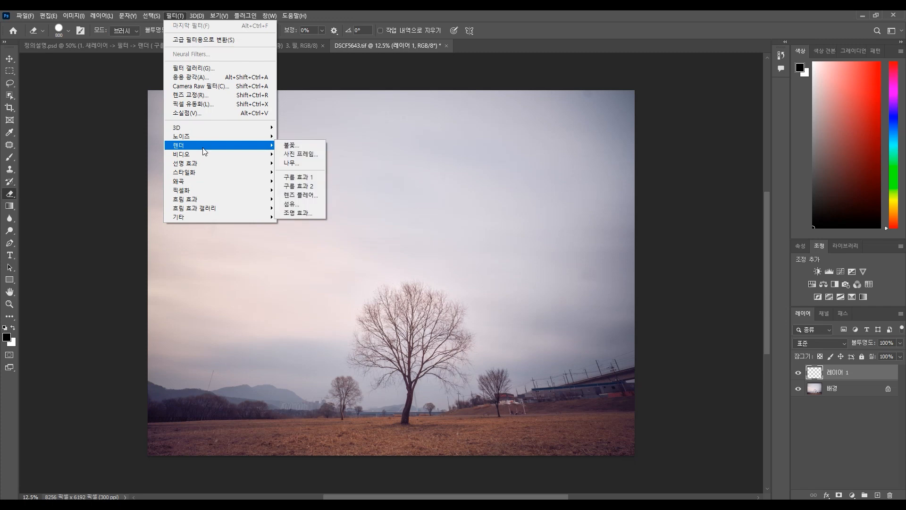
pyautogui.click(314, 179)
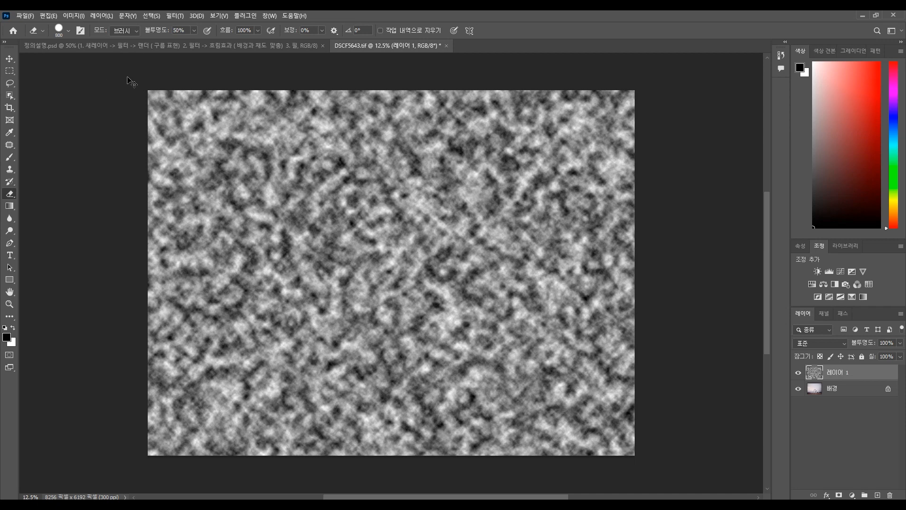
# Step: Undo the rendered clouds and try the Difference Clouds (구름 효과 2) filter on the empty layer
pyautogui.hotkey('ctrl', 'z')
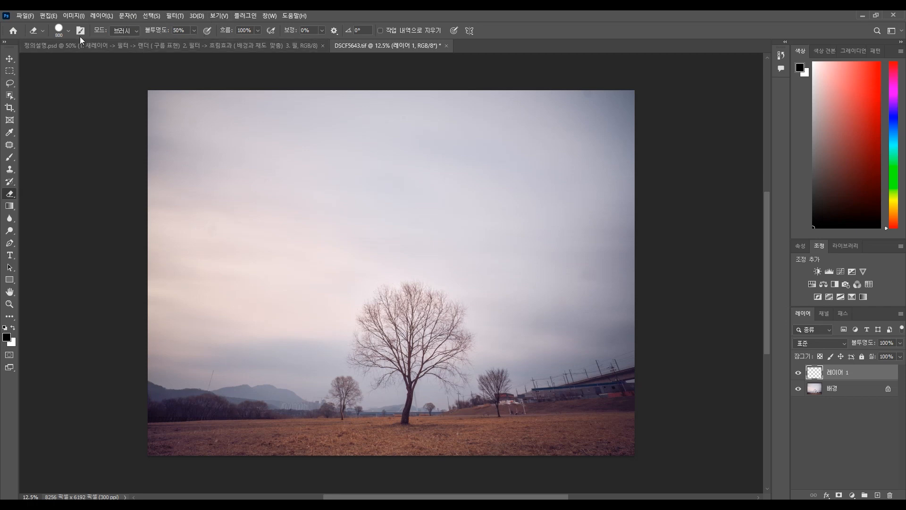
pyautogui.click(174, 16)
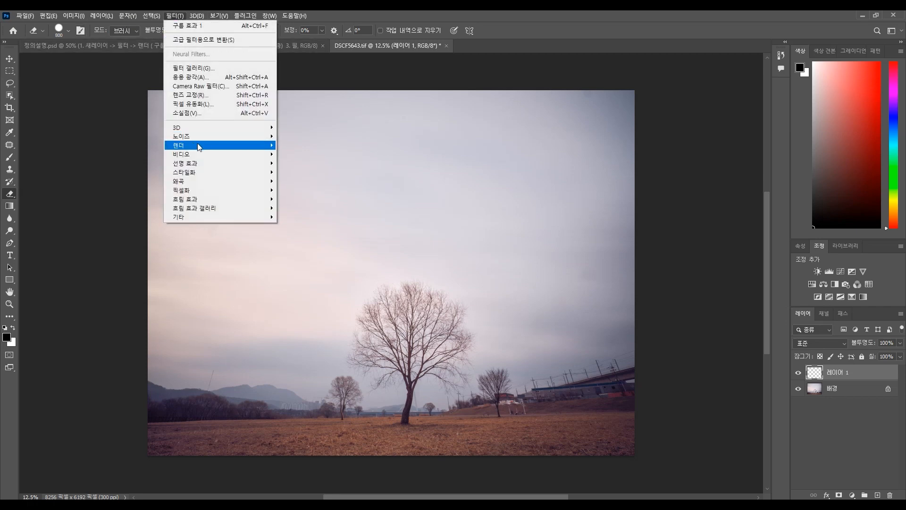
pyautogui.moveTo(208, 148)
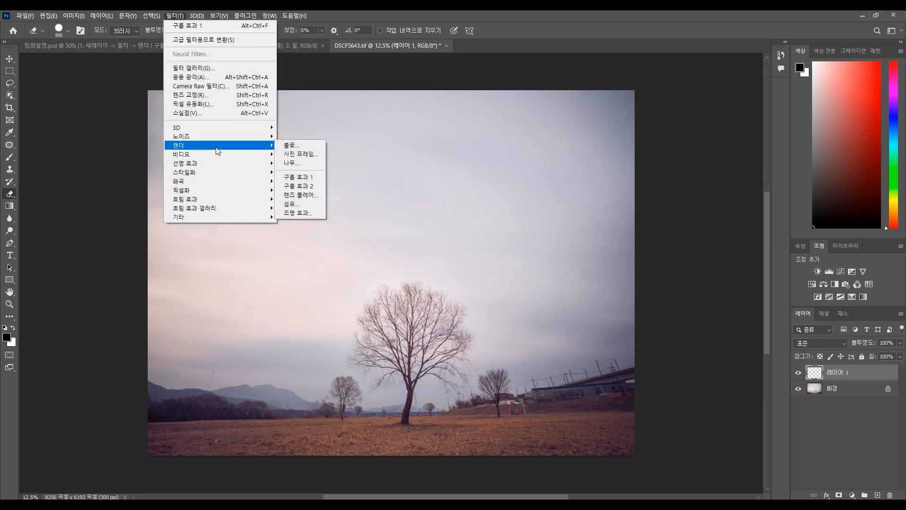
pyautogui.click(312, 188)
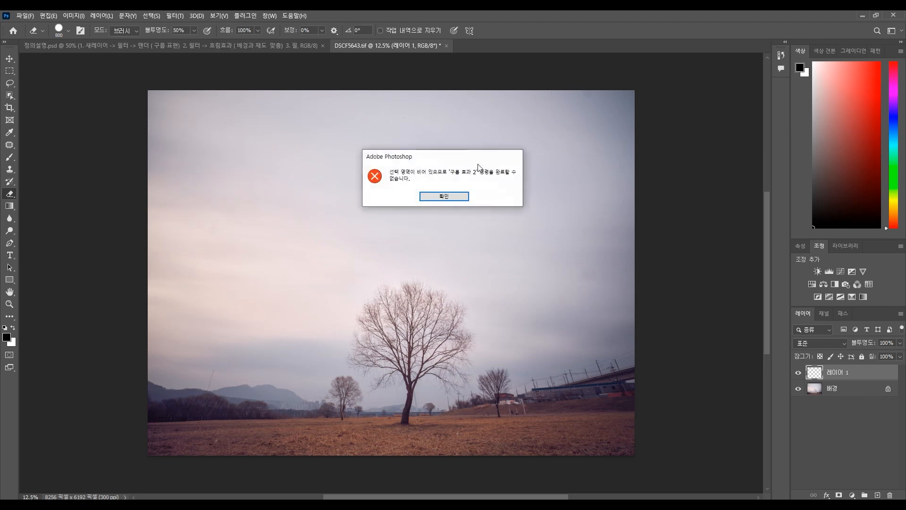
pyautogui.click(455, 200)
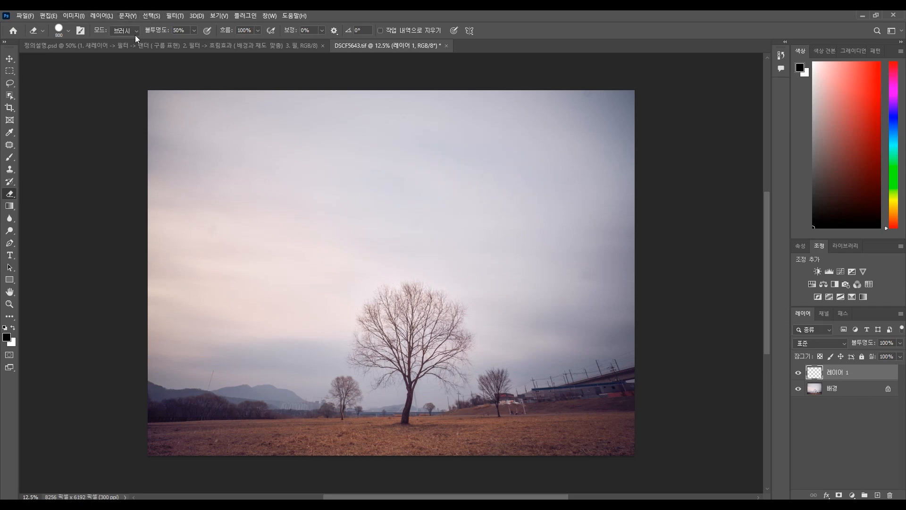
# Step: Render Clouds (구름 효과 1) again on the empty layer above the photo
pyautogui.click(149, 15)
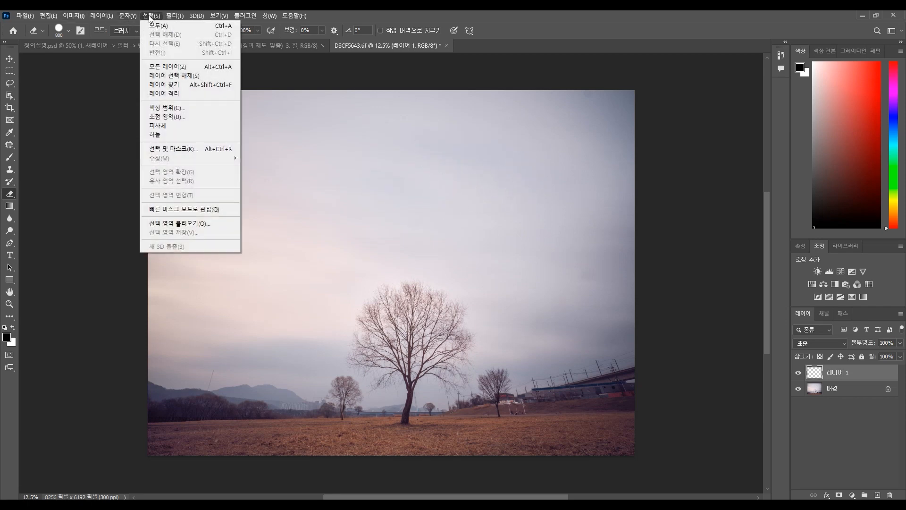
pyautogui.click(115, 16)
pyautogui.click(169, 16)
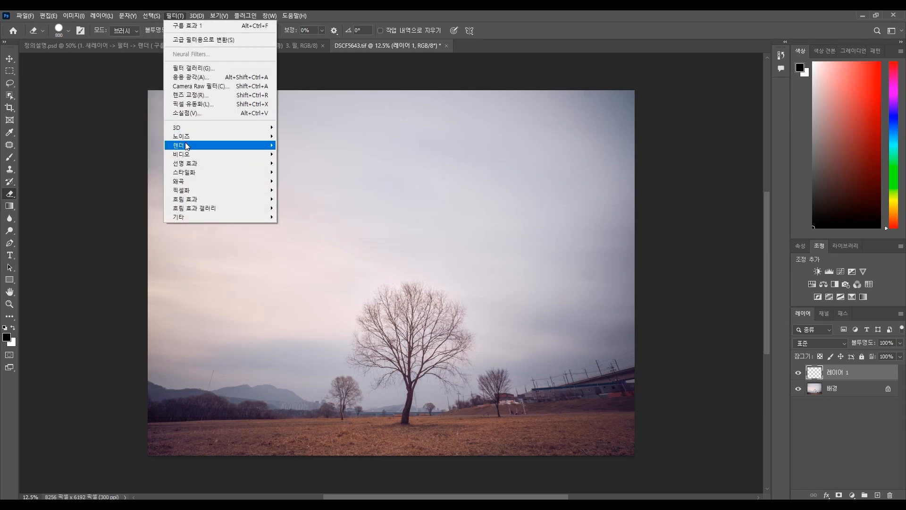
pyautogui.moveTo(213, 145)
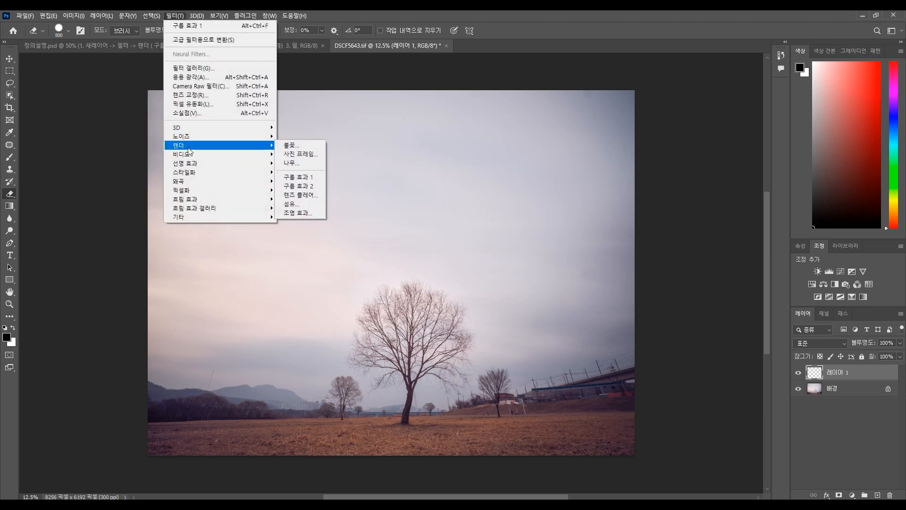
pyautogui.click(316, 177)
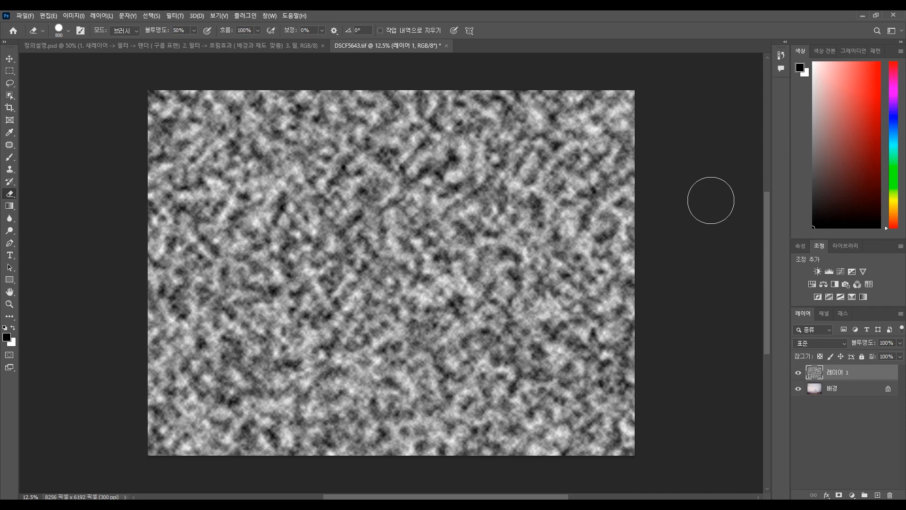
# Step: Apply a Gaussian Blur with a radius of 45 pixels to the cloud layer
pyautogui.click(177, 17)
pyautogui.moveTo(204, 202)
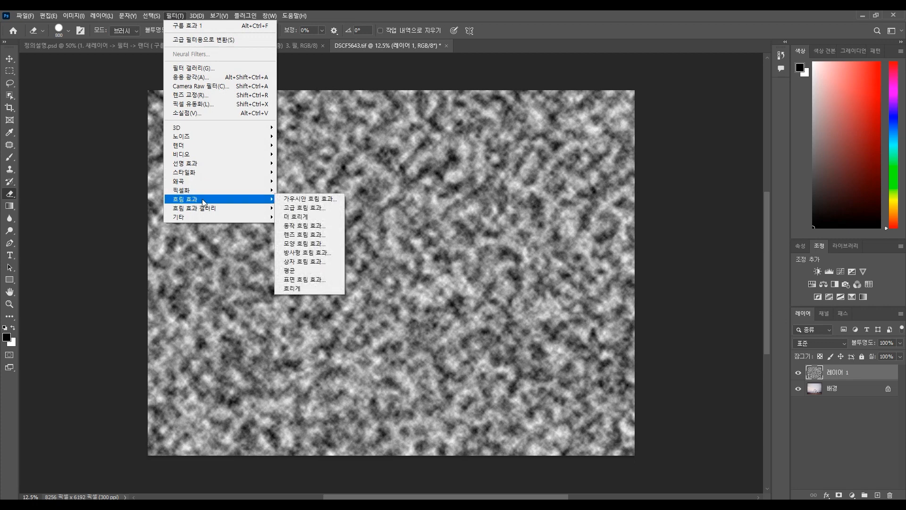
pyautogui.click(305, 199)
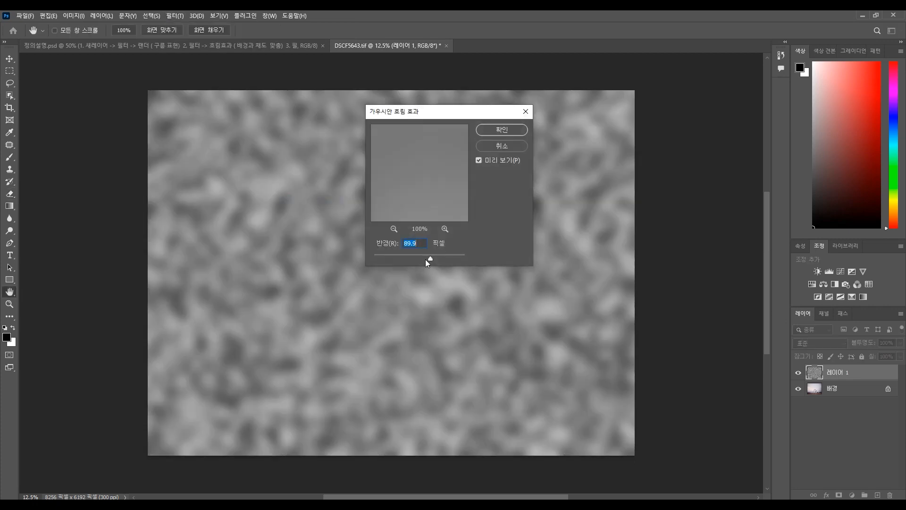
pyautogui.moveTo(466, 111); pyautogui.dragTo(614, 94)
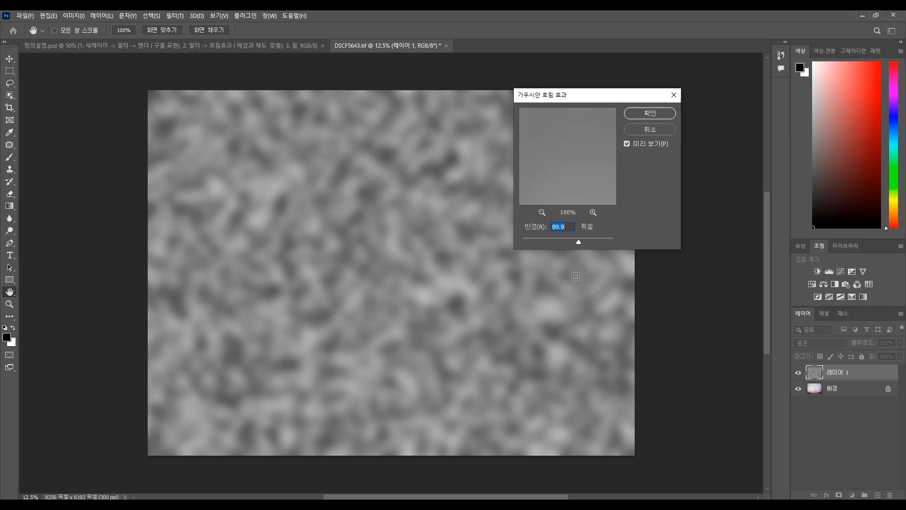
pyautogui.click(568, 228)
pyautogui.moveTo(571, 239); pyautogui.dragTo(570, 238)
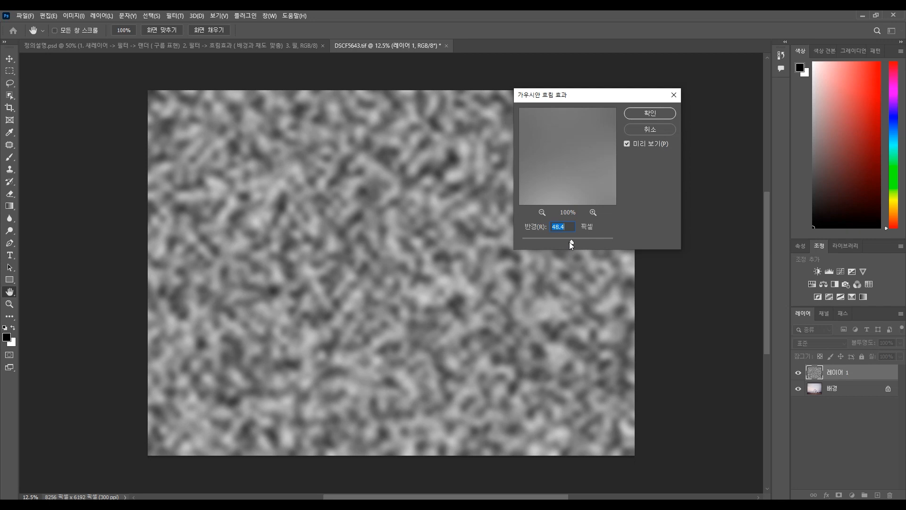
pyautogui.moveTo(574, 240); pyautogui.dragTo(570, 242)
pyautogui.write('45')
pyautogui.click(644, 114)
pyautogui.press('e')
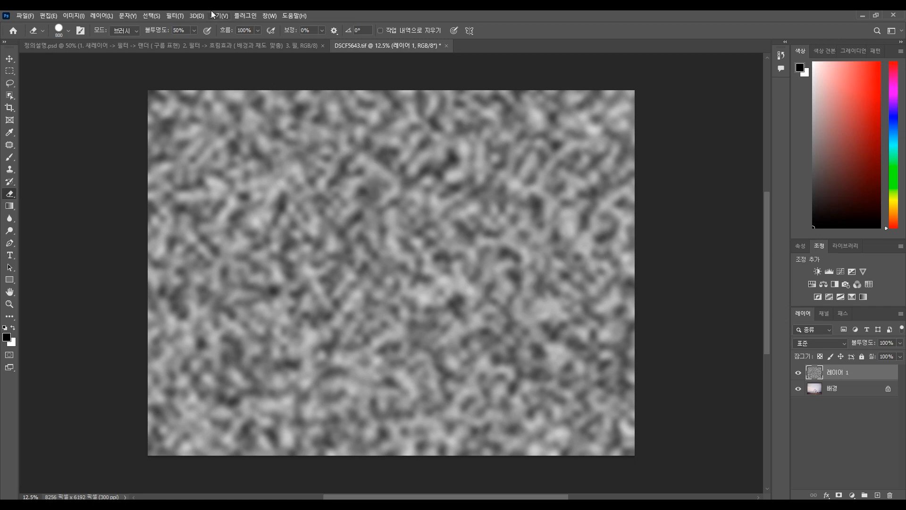
# Step: Set up a Motion Blur on the cloud layer with an angle of 0°
pyautogui.click(173, 17)
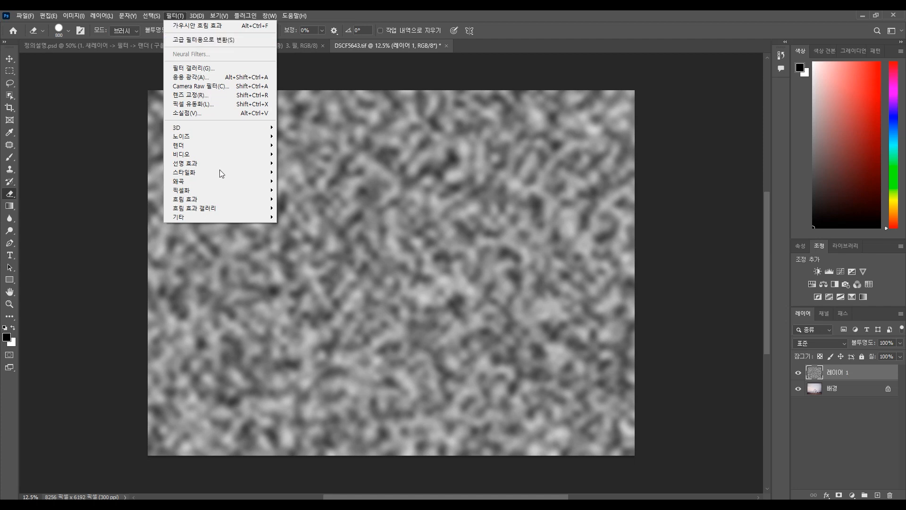
pyautogui.moveTo(215, 203)
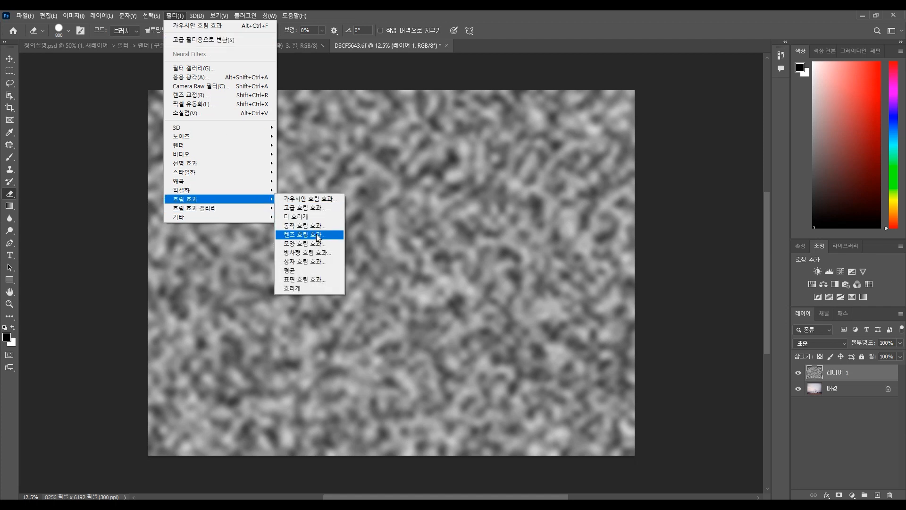
pyautogui.click(315, 230)
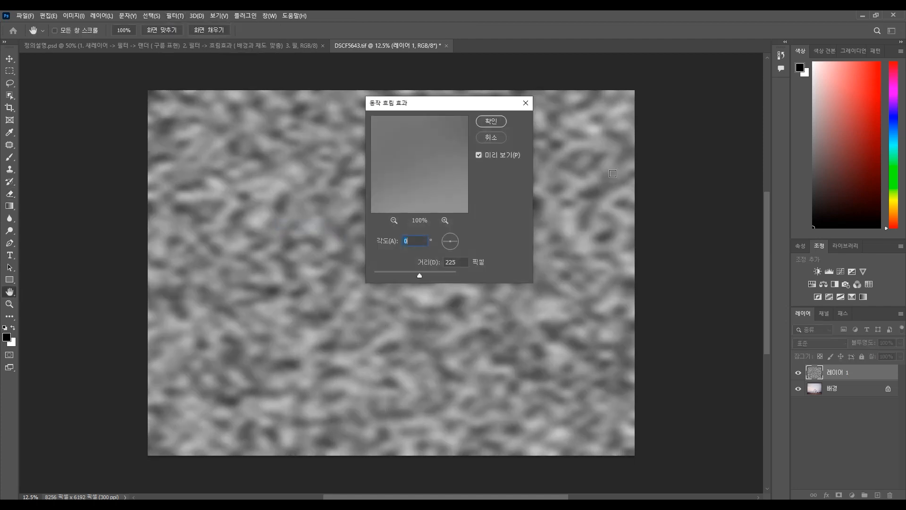
pyautogui.moveTo(461, 108); pyautogui.dragTo(571, 107)
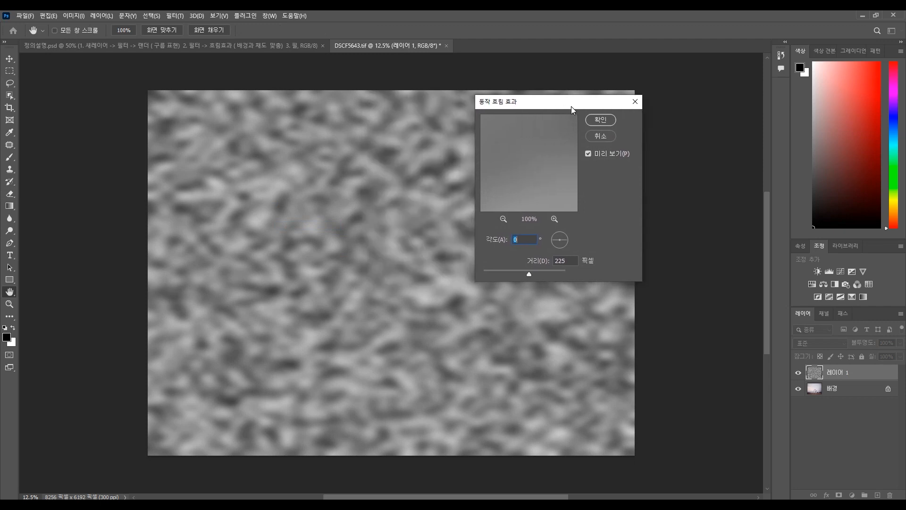
pyautogui.click(571, 261)
pyautogui.click(526, 239)
pyautogui.write('0')
# Step: Try motion blur distances of 931, 596, 870 and 295 pixels on the cloud layer with the preview on
pyautogui.moveTo(529, 273); pyautogui.dragTo(547, 270)
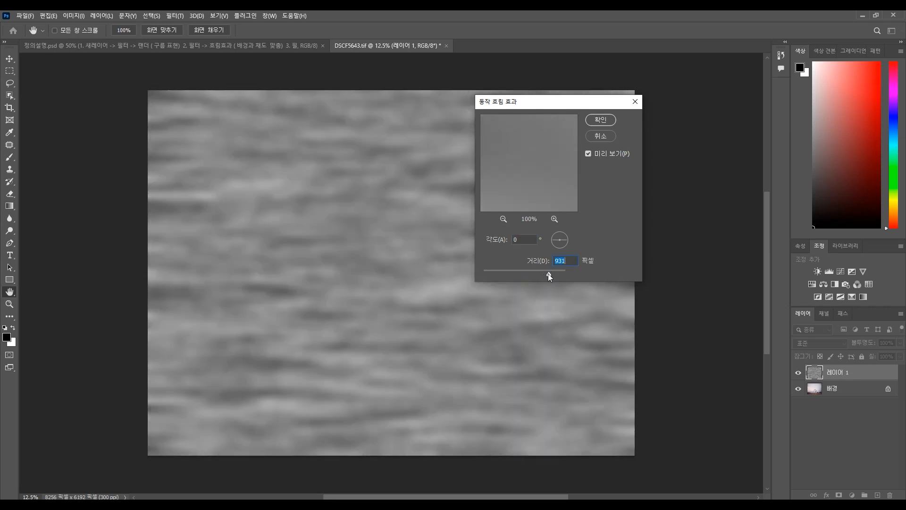
pyautogui.moveTo(545, 273); pyautogui.dragTo(544, 272)
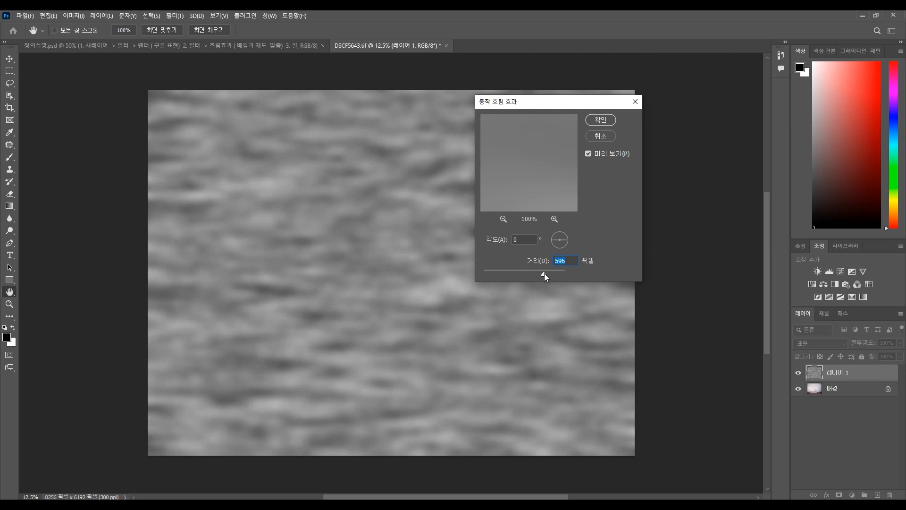
pyautogui.click(545, 273)
pyautogui.click(548, 272)
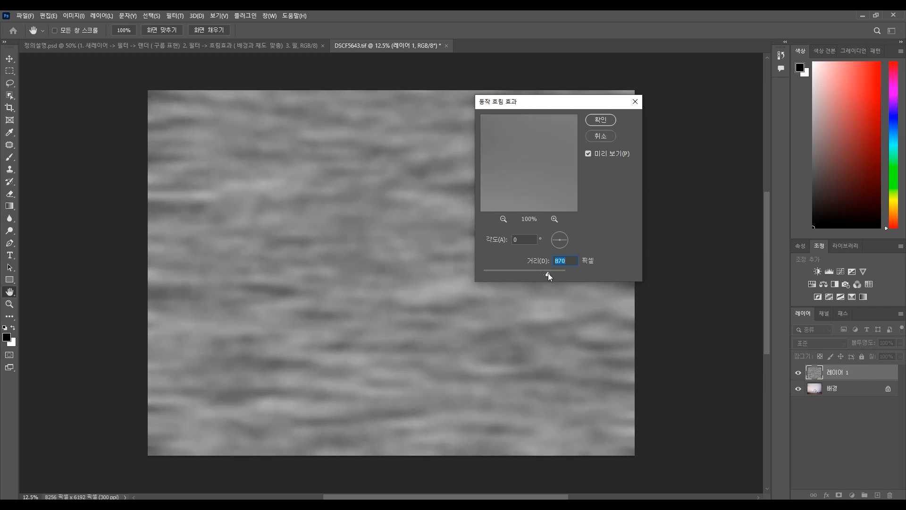
pyautogui.click(545, 273)
pyautogui.click(544, 273)
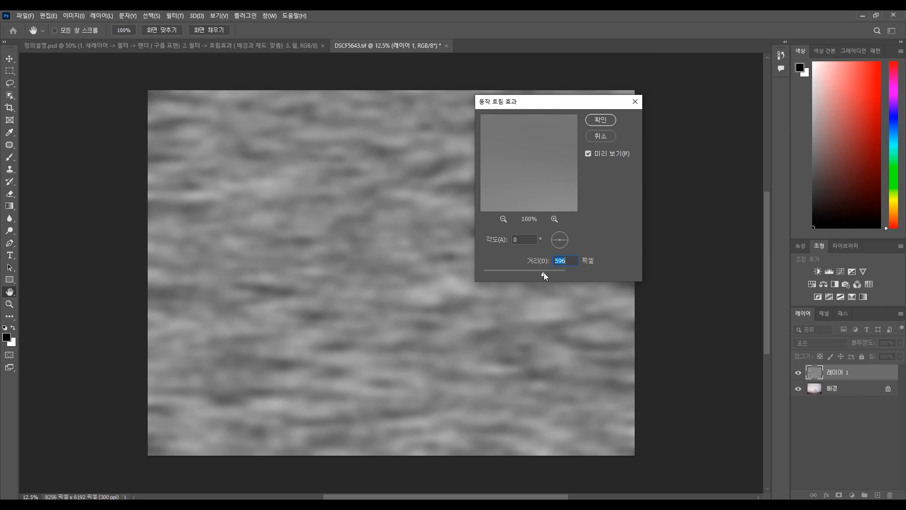
pyautogui.moveTo(543, 273); pyautogui.dragTo(540, 275)
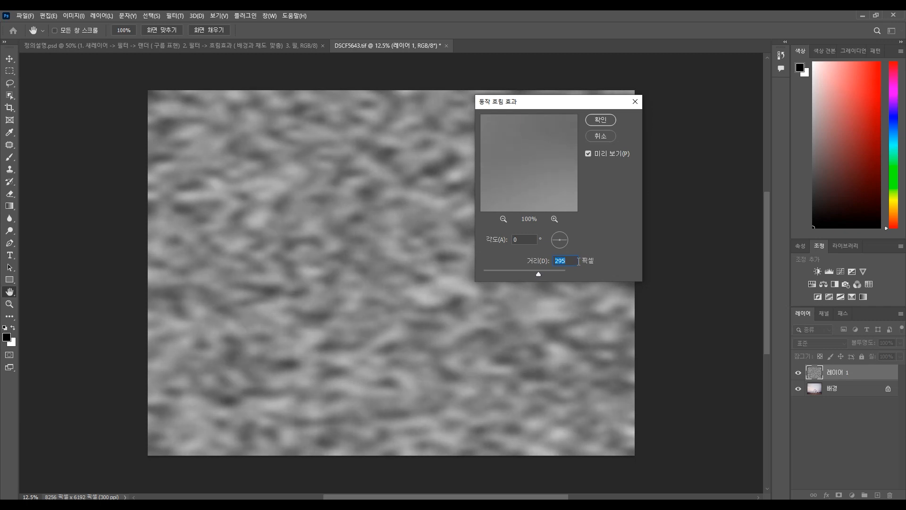
# Step: Set the motion blur distance to 300 pixels and apply it to the cloud layer
pyautogui.click(539, 265)
pyautogui.write('300')
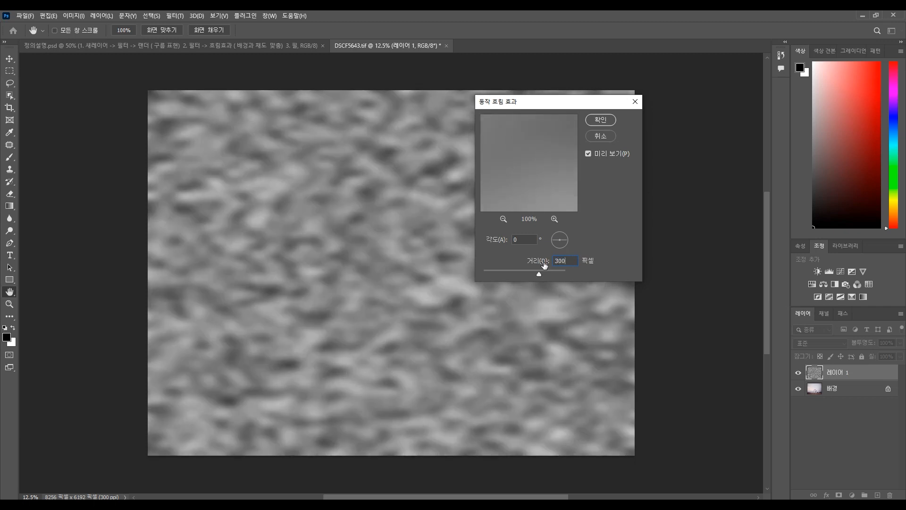
pyautogui.press('Return')
pyautogui.press('e')
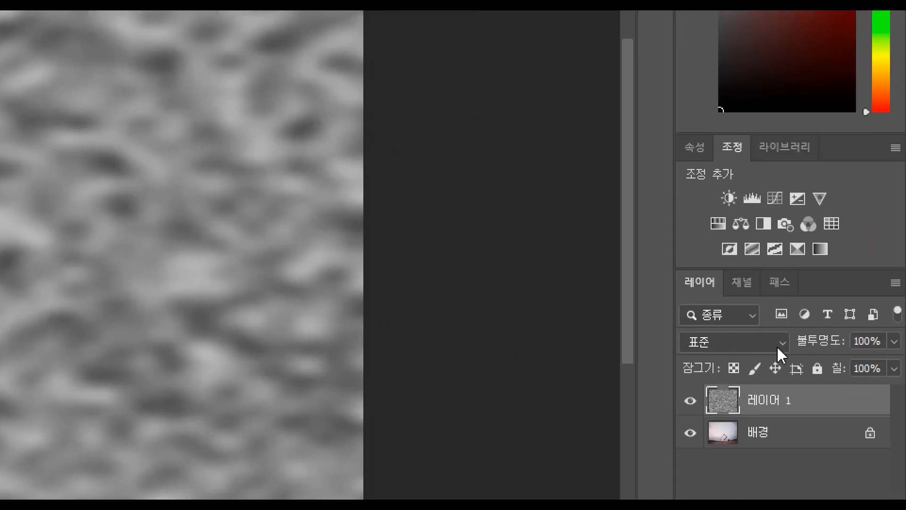
# Step: Set the cloud layer's blend mode to Screen and soften it with another Gaussian Blur
pyautogui.click(780, 341)
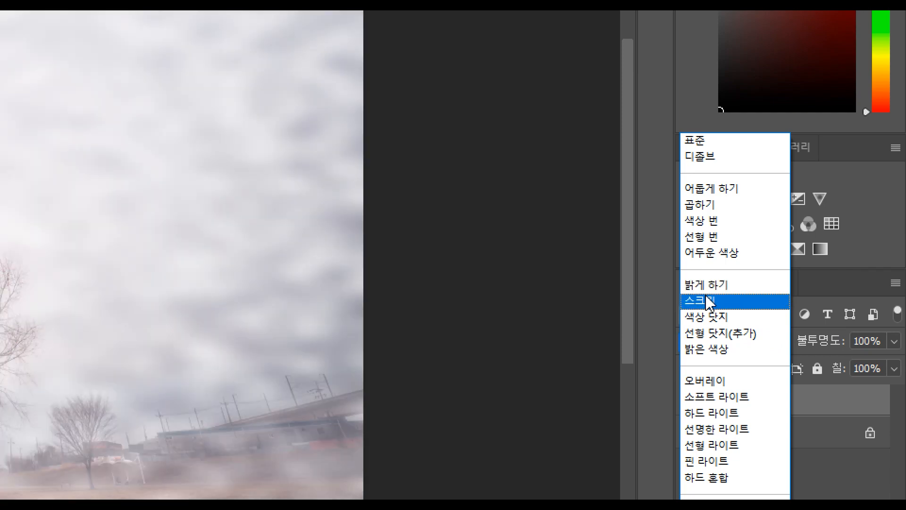
pyautogui.click(710, 301)
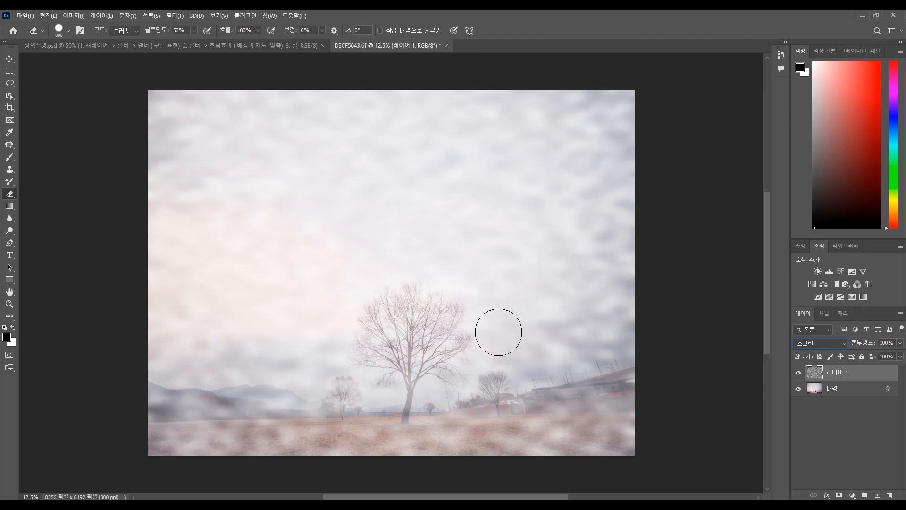
pyautogui.click(171, 16)
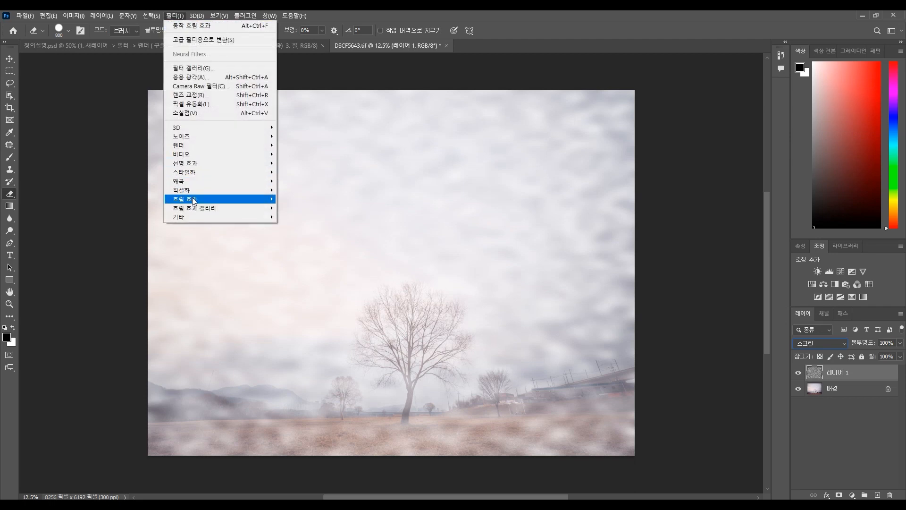
pyautogui.moveTo(194, 200)
pyautogui.click(321, 200)
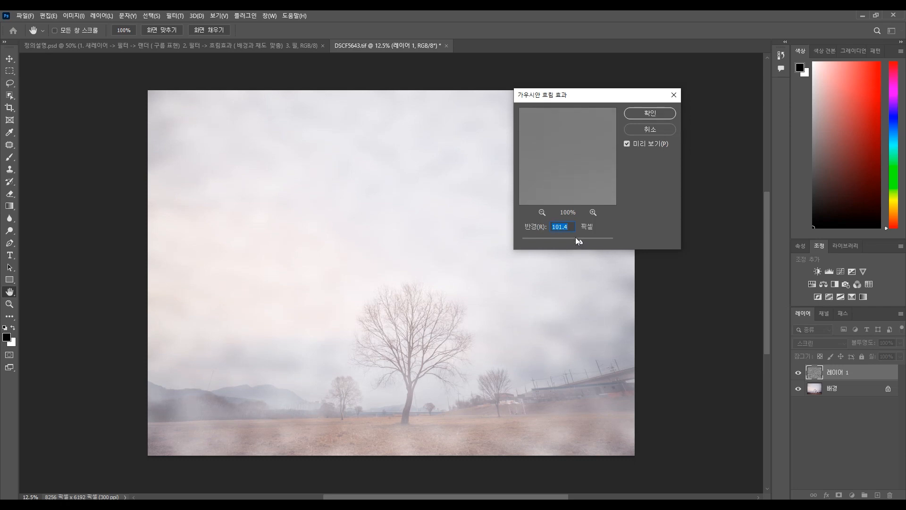
pyautogui.moveTo(584, 242); pyautogui.dragTo(586, 242)
pyautogui.click(650, 114)
pyautogui.press('e')
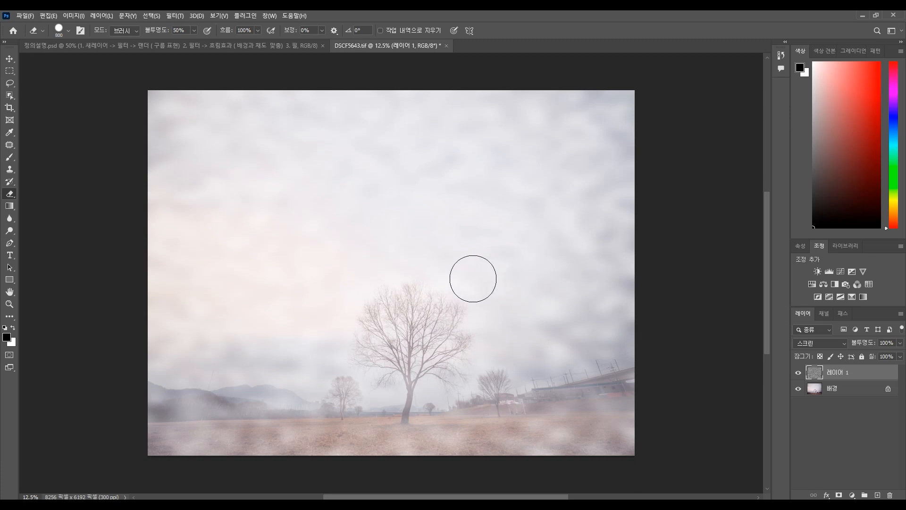
pyautogui.hotkey('ctrl', 't')
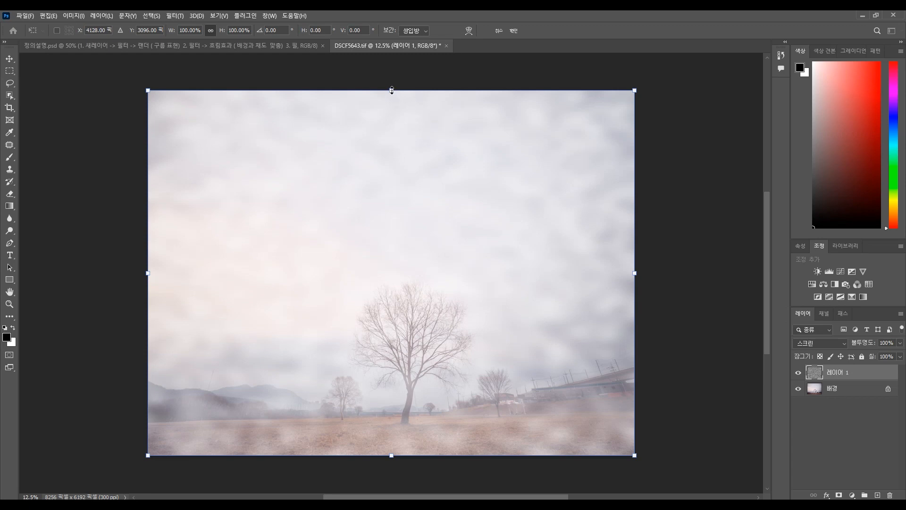
pyautogui.moveTo(392, 90); pyautogui.dragTo(396, 332)
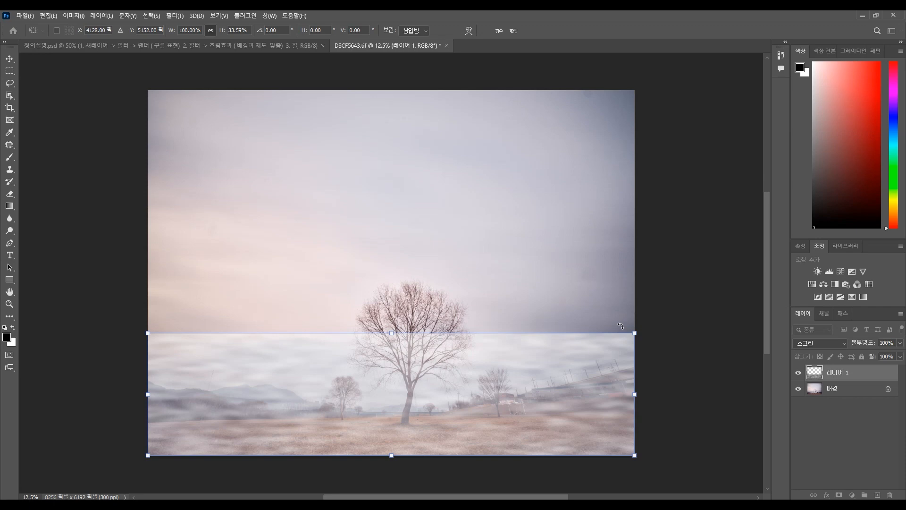
pyautogui.hotkey('ctrl', 'z')
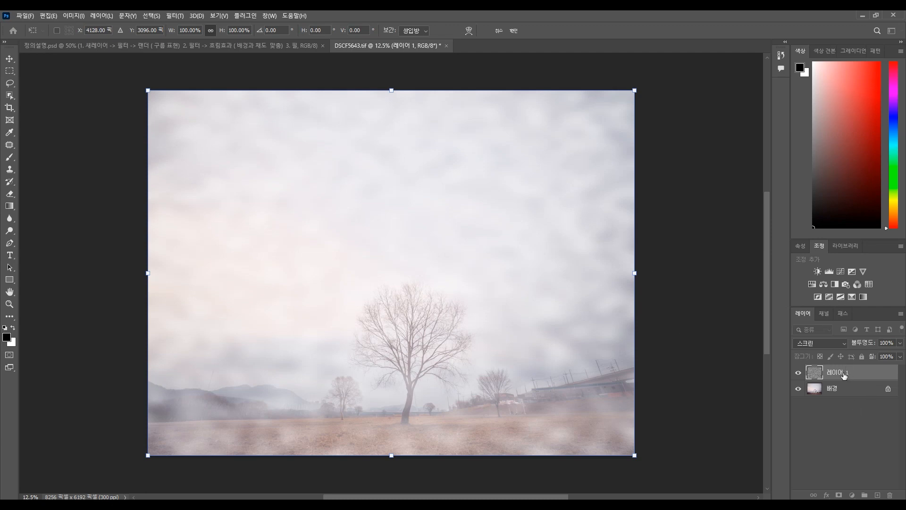
pyautogui.press('Return')
pyautogui.press('e')
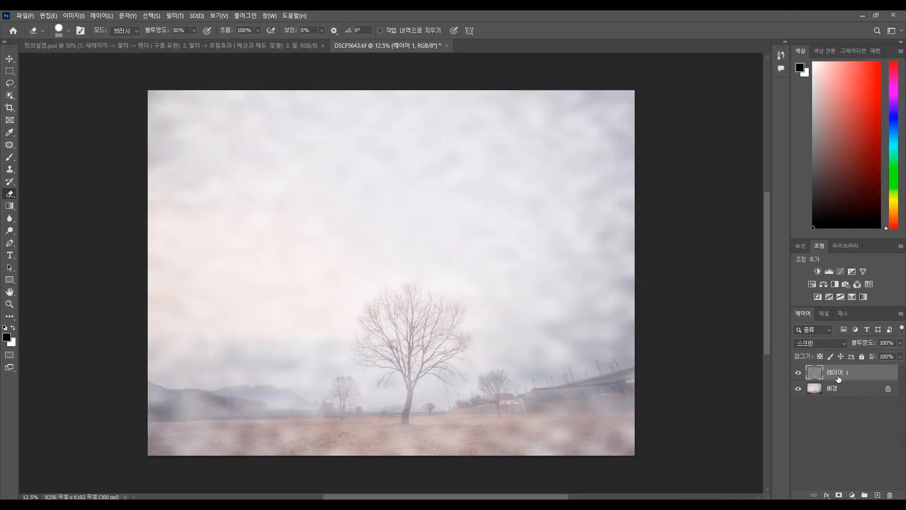
# Step: Duplicate the cloud layer, then squash the original's height to about 33% so it covers only the lower third of the photo
pyautogui.hotkey('ctrl', 'j')
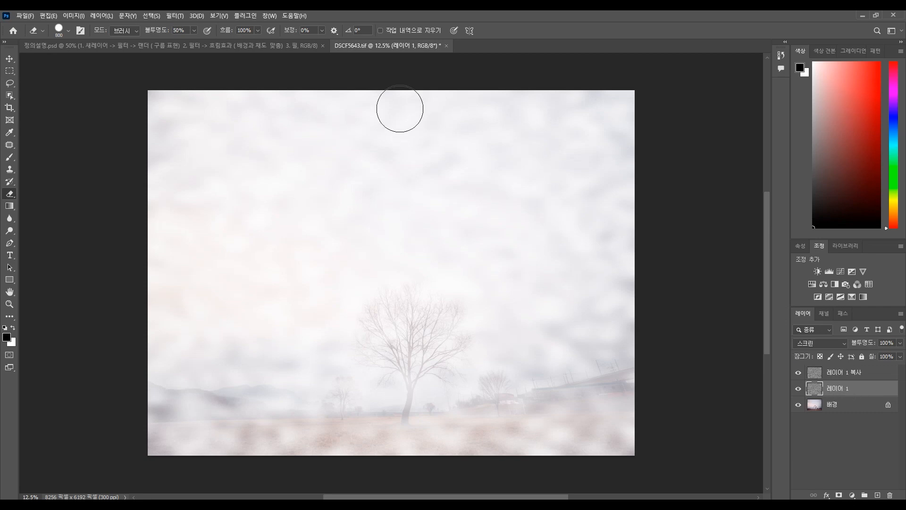
pyautogui.hotkey('ctrl', 't')
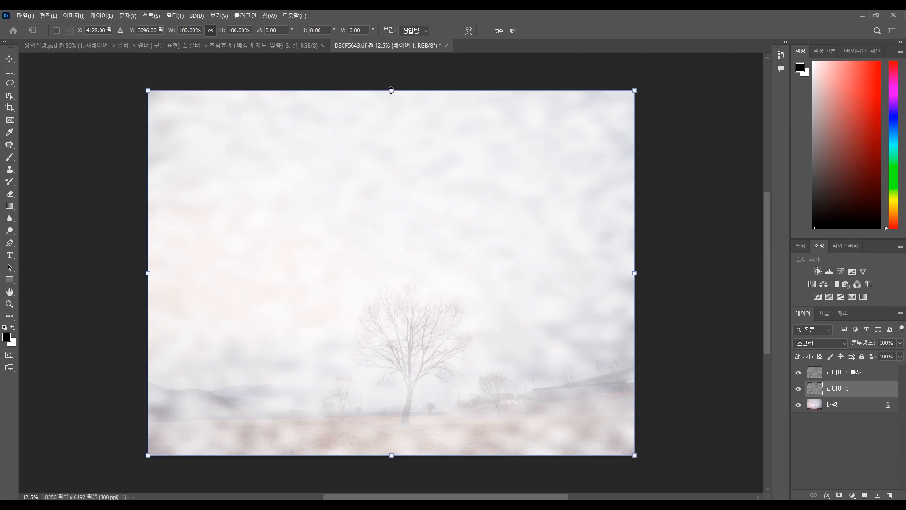
pyautogui.moveTo(392, 90); pyautogui.dragTo(410, 334)
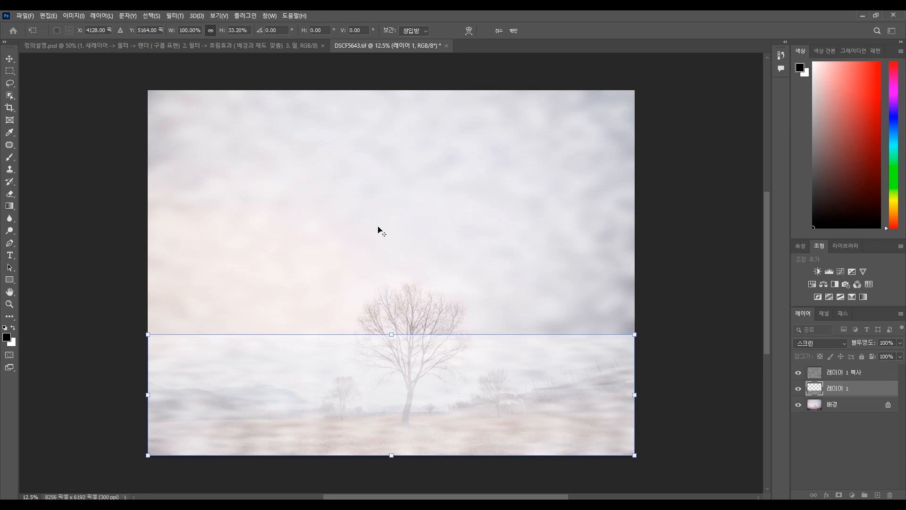
# Step: Apply a Perspective transform to the squashed cloud layer, spreading its bottom edge far beyond both sides of the photo to about 544% width
pyautogui.keyDown('alt'); pyautogui.scroll(-1, 352, 228); pyautogui.keyUp('alt')
pyautogui.keyDown('alt'); pyautogui.scroll(-2, 353, 228); pyautogui.keyUp('alt')
pyautogui.keyDown('alt'); pyautogui.scroll(1, 353, 229); pyautogui.keyUp('alt')
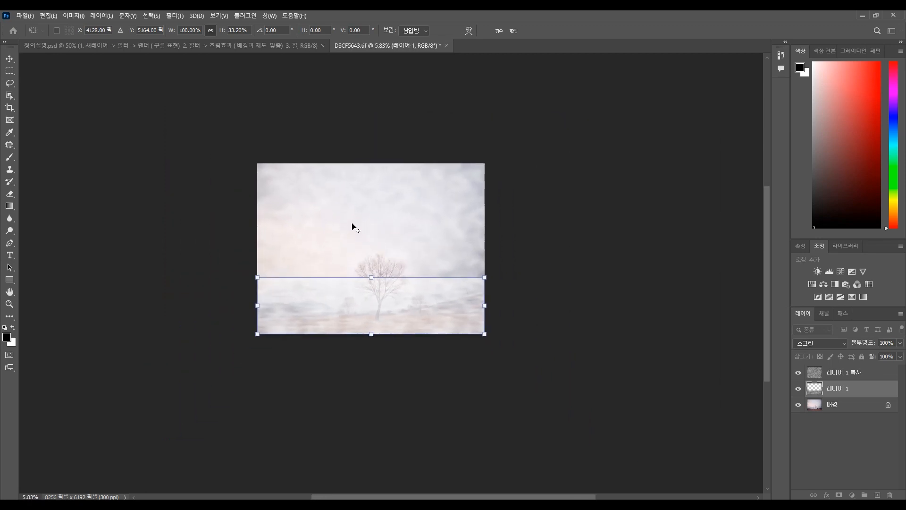
pyautogui.keyDown('alt'); pyautogui.scroll(-3, 369, 218); pyautogui.keyUp('alt')
pyautogui.keyDown('alt'); pyautogui.scroll(-1, 369, 219); pyautogui.keyUp('alt')
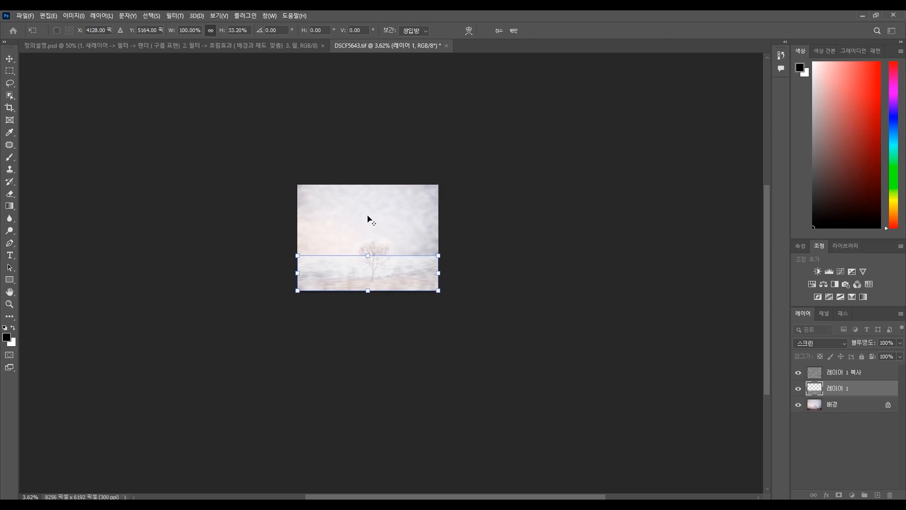
pyautogui.rightClick(343, 279)
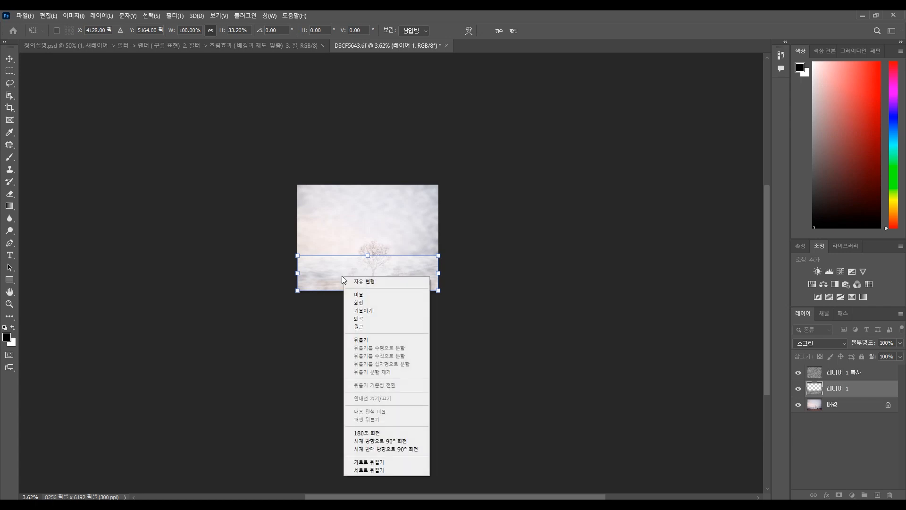
pyautogui.click(364, 328)
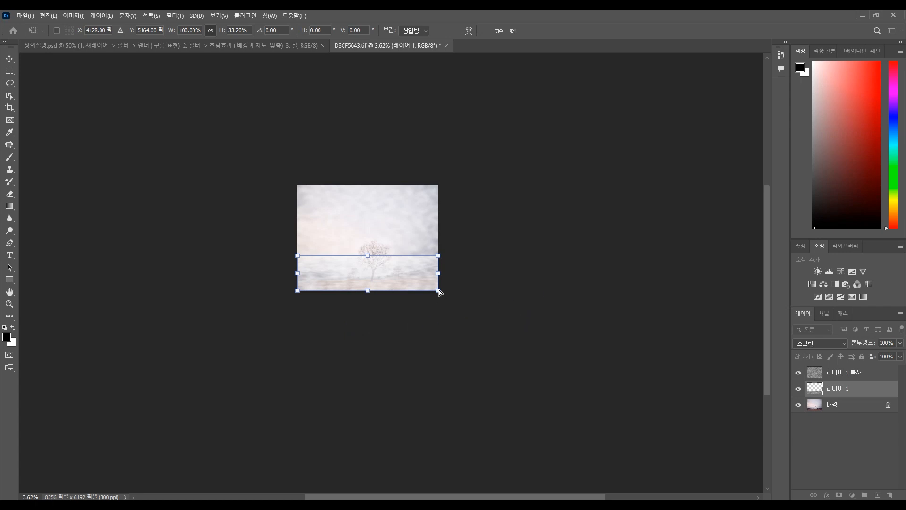
pyautogui.moveTo(439, 292); pyautogui.dragTo(751, 284)
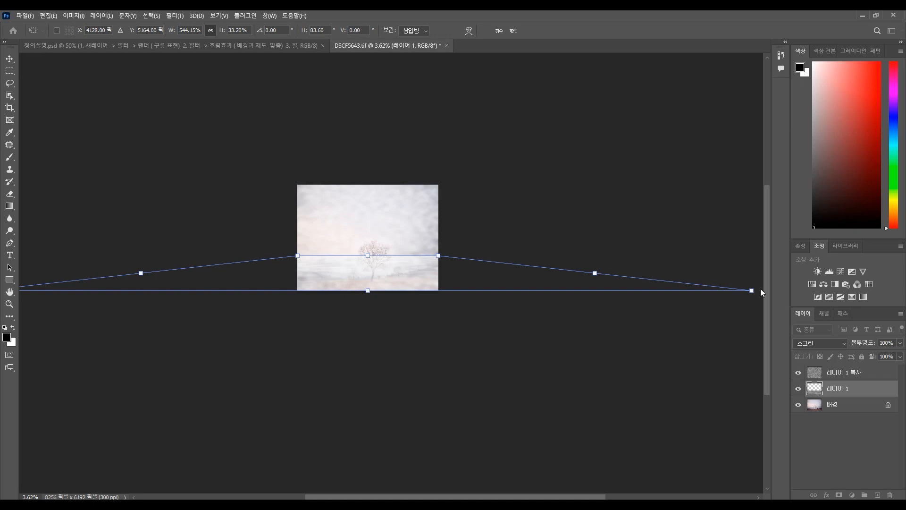
pyautogui.press('Return')
pyautogui.press('e')
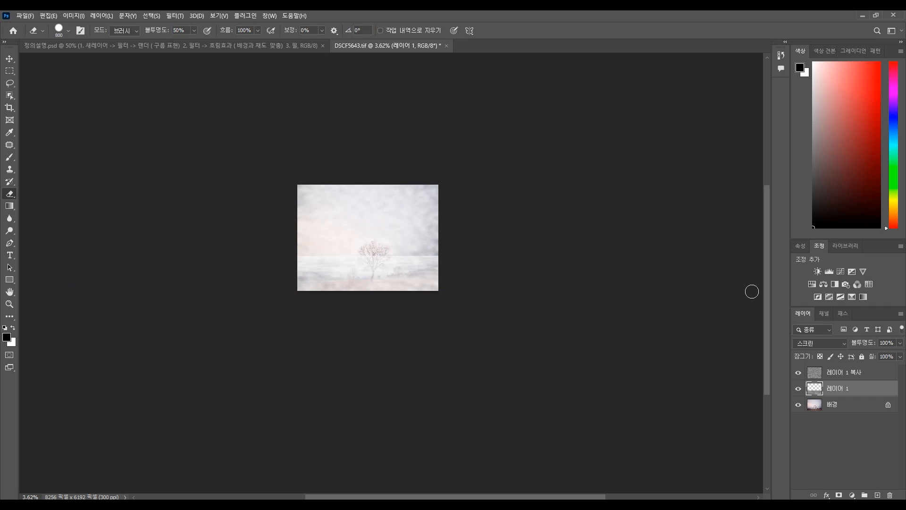
pyautogui.hotkey('ctrl', '0')
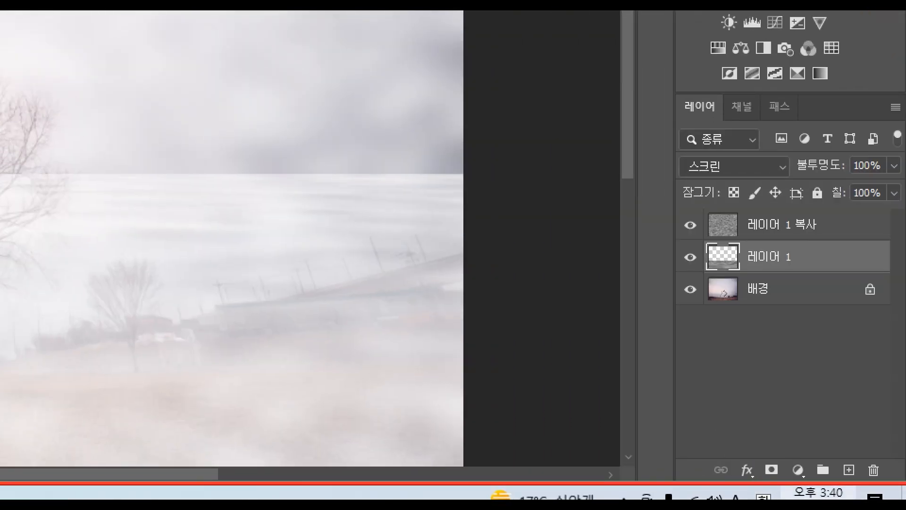
# Step: Add a layer mask to the squashed cloud layer and choose the soft round brush at 500 pixels with 0% hardness
pyautogui.click(776, 471)
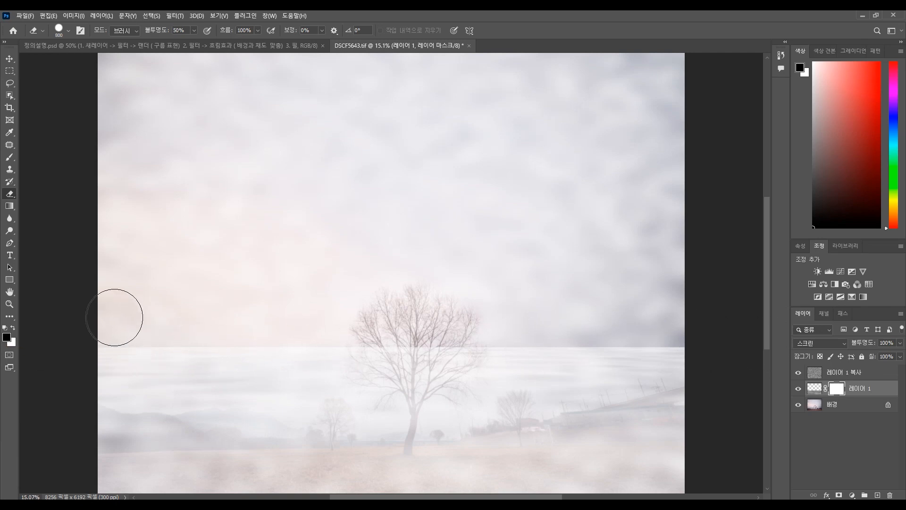
pyautogui.click(9, 157)
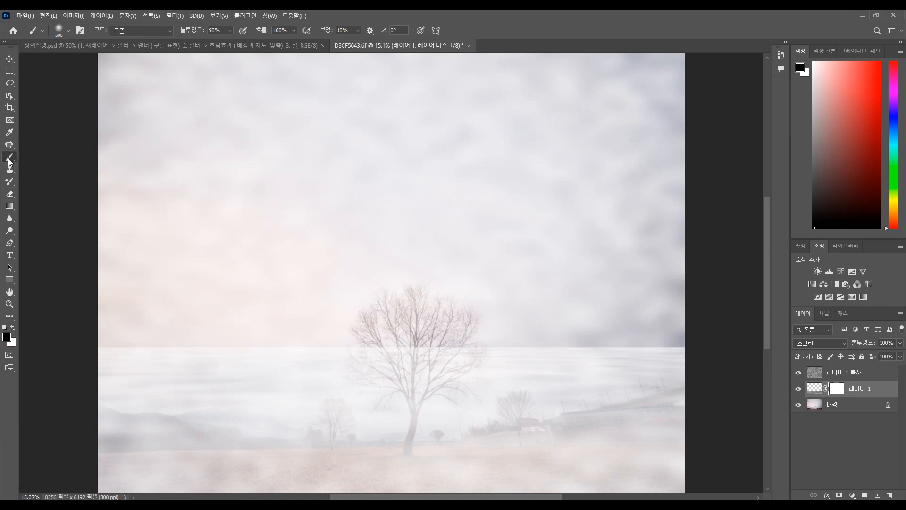
pyautogui.click(70, 31)
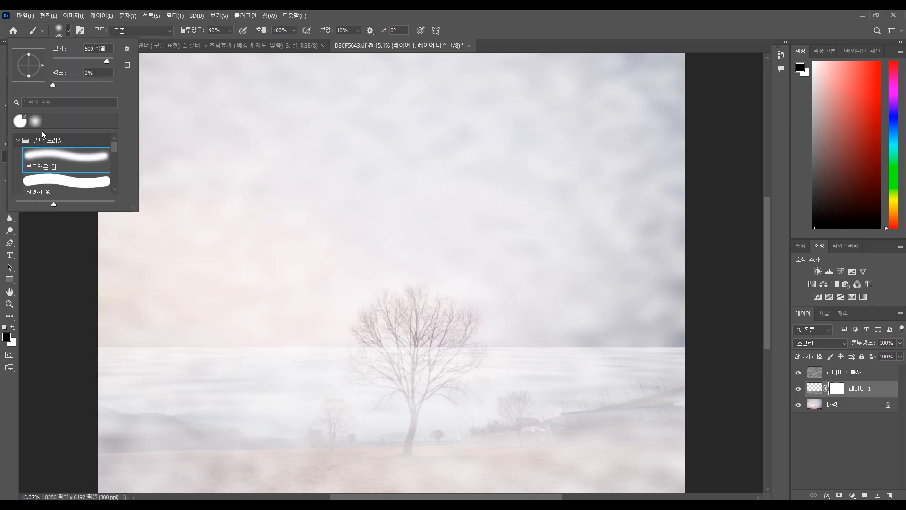
pyautogui.click(49, 158)
# Step: Paint black on the mask along the fog's hard upper edge, using brush opacities of 47% and 76%
pyautogui.click(232, 30)
pyautogui.click(231, 29)
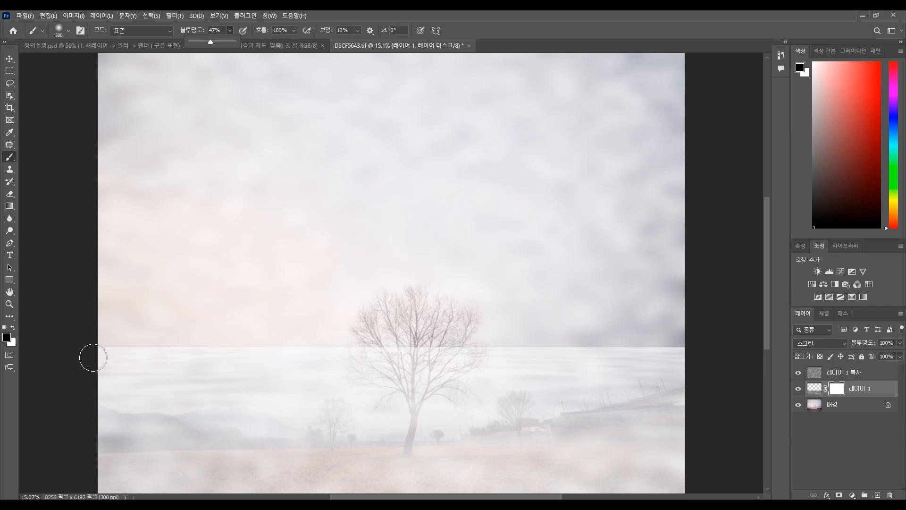
pyautogui.click(102, 343)
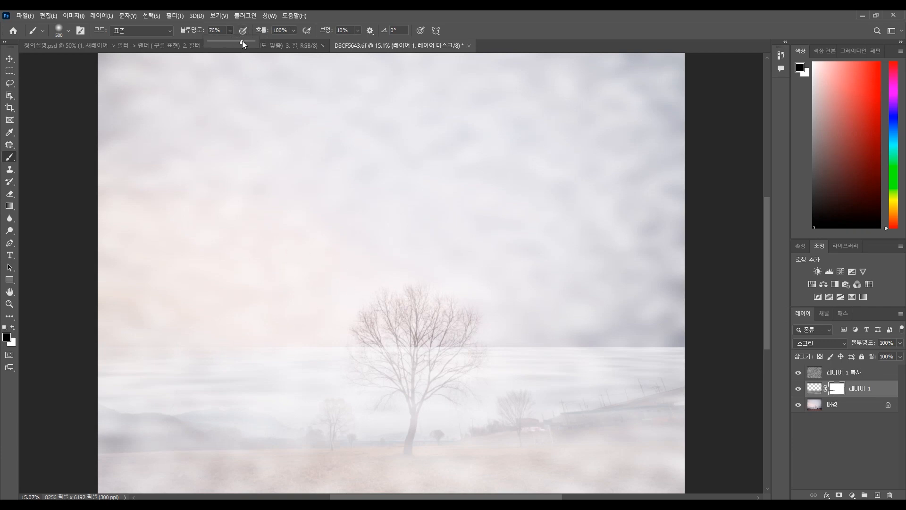
pyautogui.moveTo(105, 341)
pyautogui.mouseDown()
pyautogui.moveTo(686, 334)
pyautogui.moveTo(540, 341)
pyautogui.moveTo(694, 328)
pyautogui.moveTo(470, 341)
pyautogui.moveTo(712, 329)
pyautogui.moveTo(550, 351)
pyautogui.moveTo(564, 338)
pyautogui.moveTo(726, 337)
pyautogui.moveTo(457, 349)
pyautogui.moveTo(693, 329)
pyautogui.moveTo(705, 339)
pyautogui.moveTo(229, 340)
pyautogui.mouseUp()
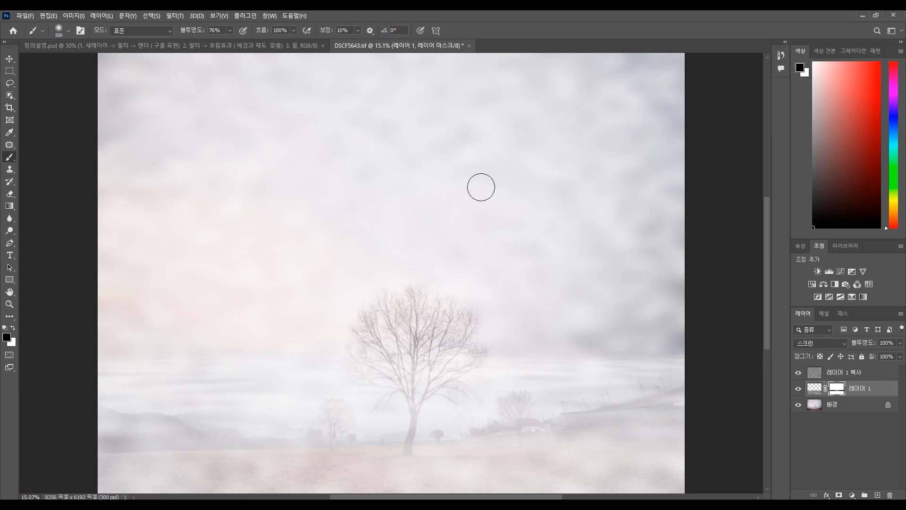
# Step: Lower the opacity of the duplicated full-size cloud layer to 7%
pyautogui.click(846, 372)
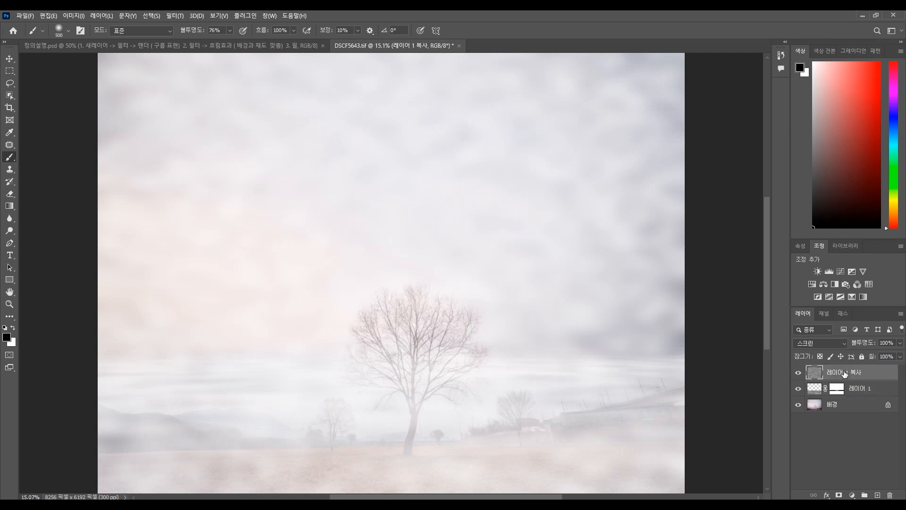
pyautogui.click(900, 344)
pyautogui.moveTo(901, 359); pyautogui.dragTo(893, 359)
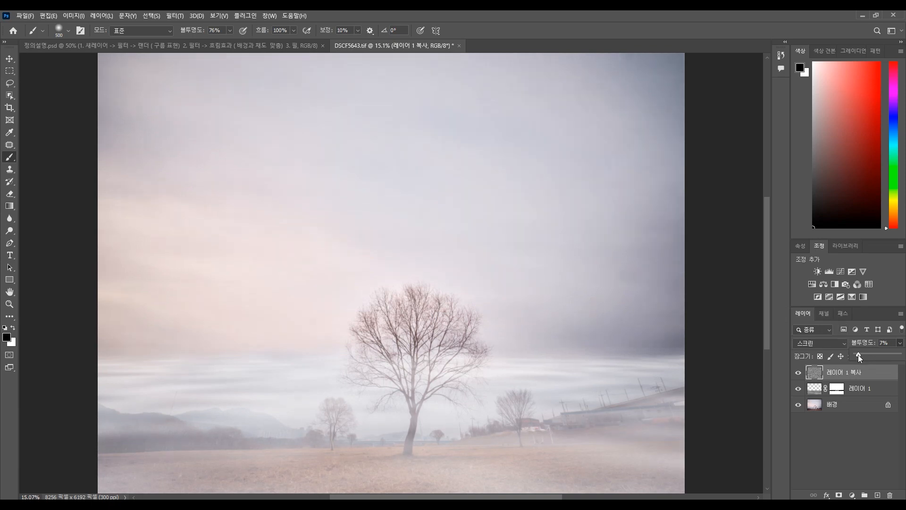
pyautogui.moveTo(859, 357); pyautogui.dragTo(857, 357)
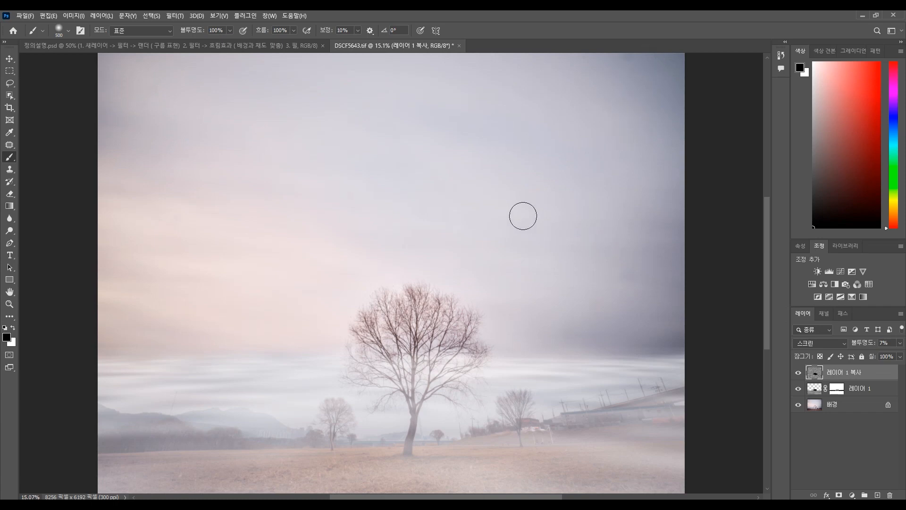
# Step: Patch an area in the right part of the sky on the background layer with the Patch tool
pyautogui.click(843, 405)
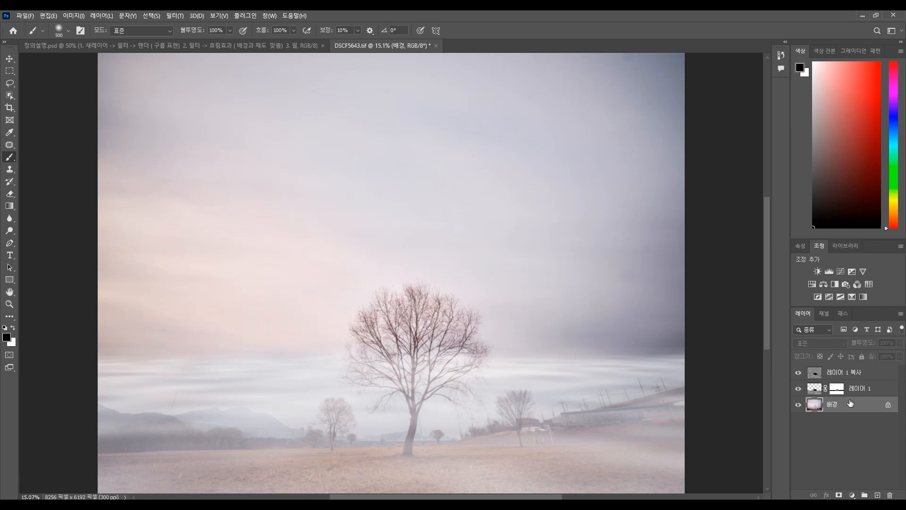
pyautogui.click(9, 145)
pyautogui.click(52, 165)
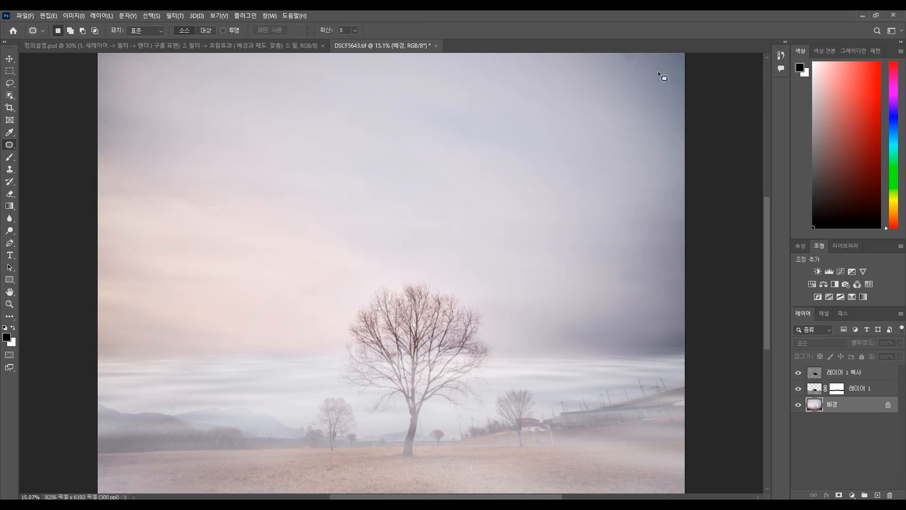
pyautogui.moveTo(632, 48); pyautogui.dragTo(636, 51)
pyautogui.moveTo(607, 280)
pyautogui.mouseDown()
pyautogui.moveTo(642, 299)
pyautogui.moveTo(576, 278)
pyautogui.mouseUp()
# Step: Patch further areas in the left and right parts of the sky on the background layer, and clear the selection
pyautogui.click(859, 381)
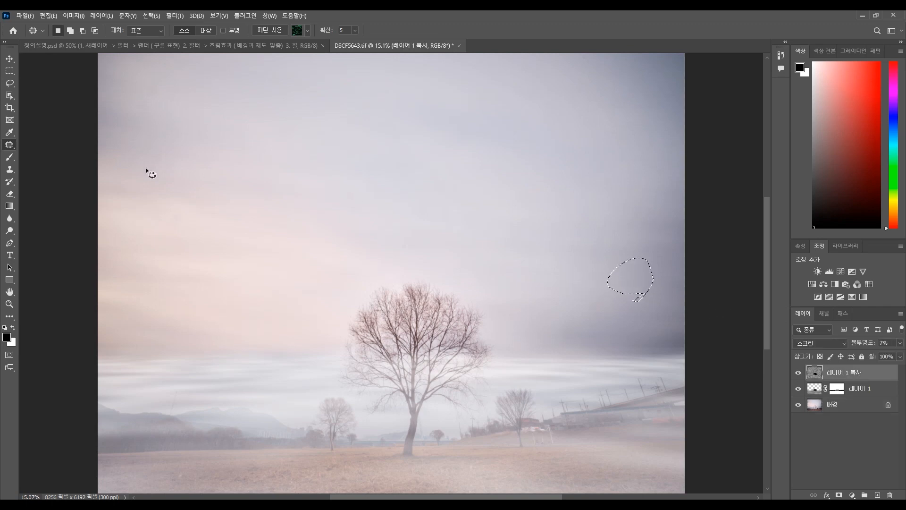
pyautogui.moveTo(182, 227)
pyautogui.mouseDown()
pyautogui.moveTo(148, 223)
pyautogui.moveTo(184, 208)
pyautogui.moveTo(178, 233)
pyautogui.mouseUp()
pyautogui.click(847, 406)
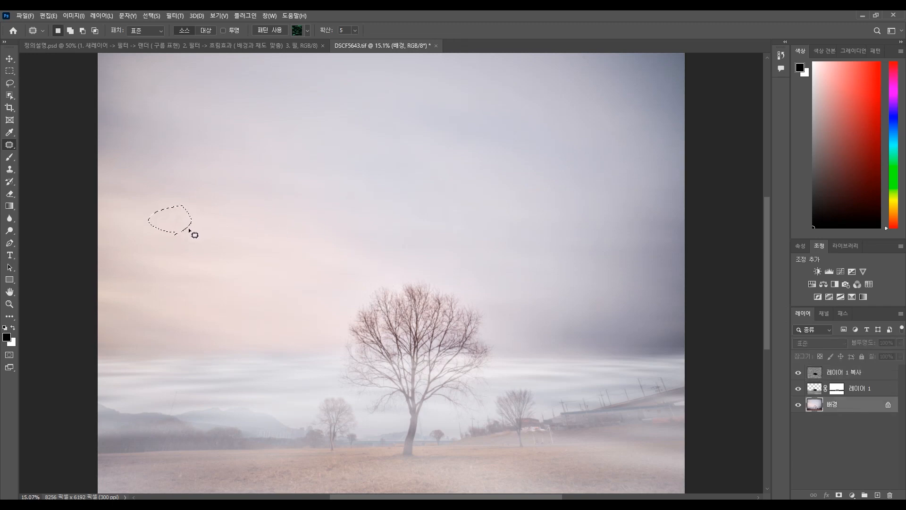
pyautogui.moveTo(164, 249); pyautogui.dragTo(167, 247)
pyautogui.moveTo(147, 88)
pyautogui.mouseDown()
pyautogui.moveTo(140, 112)
pyautogui.moveTo(155, 89)
pyautogui.moveTo(166, 100)
pyautogui.mouseUp()
pyautogui.moveTo(670, 271)
pyautogui.mouseDown()
pyautogui.moveTo(644, 257)
pyautogui.moveTo(675, 246)
pyautogui.moveTo(651, 274)
pyautogui.mouseUp()
pyautogui.hotkey('ctrl', 'd')
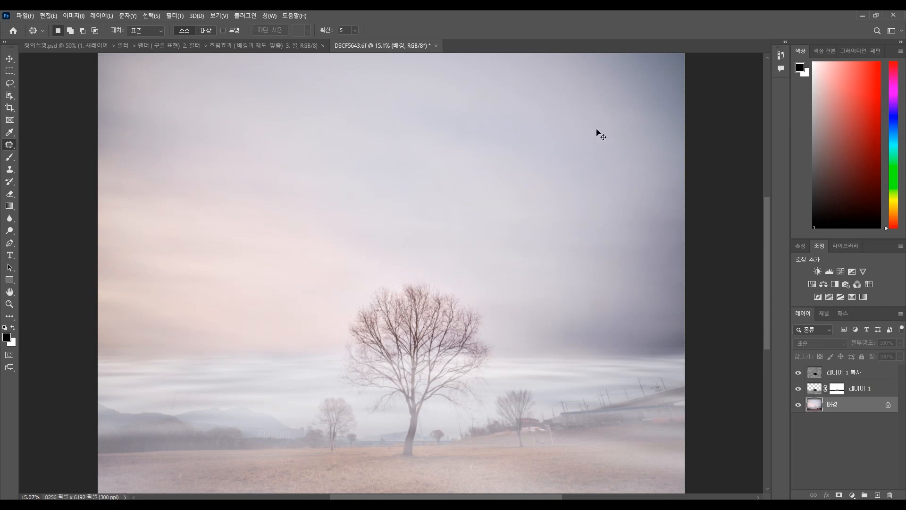